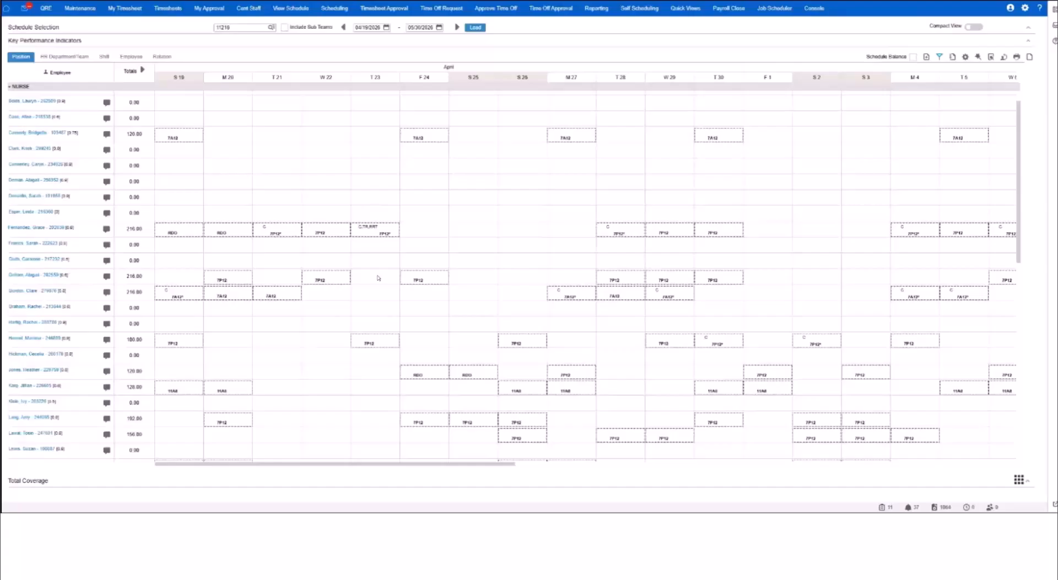
# Set the schedule's display options to show unassigned shifts at the top of the NURSE group.
pyautogui.scroll(-1, 378, 278)
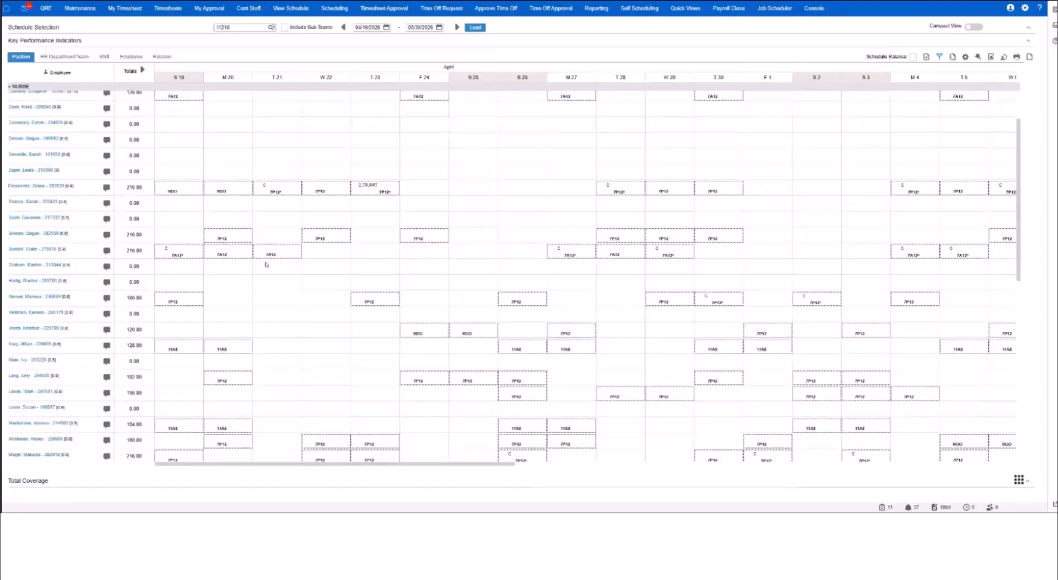
pyautogui.click(966, 57)
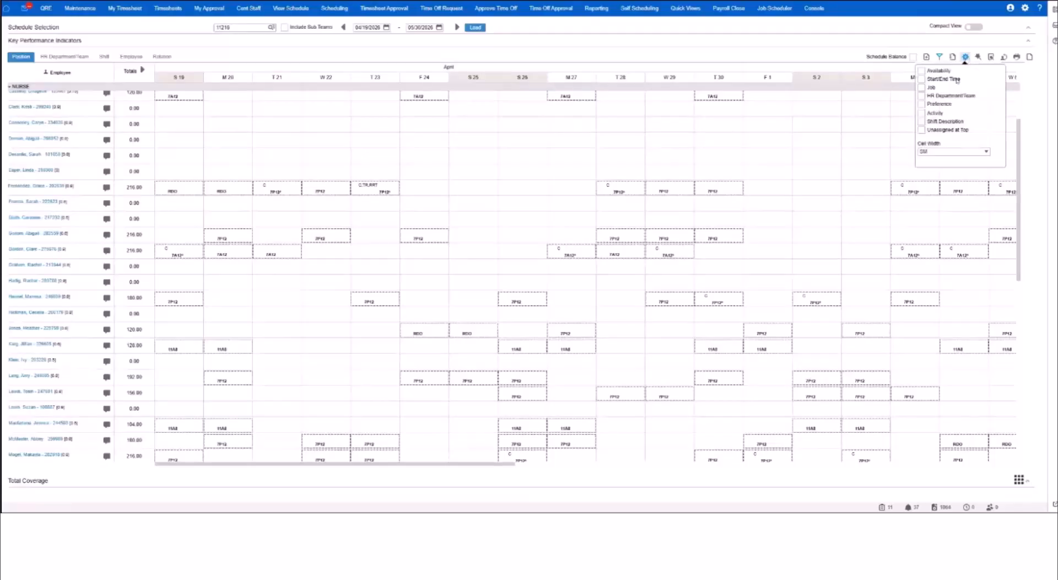
pyautogui.click(922, 130)
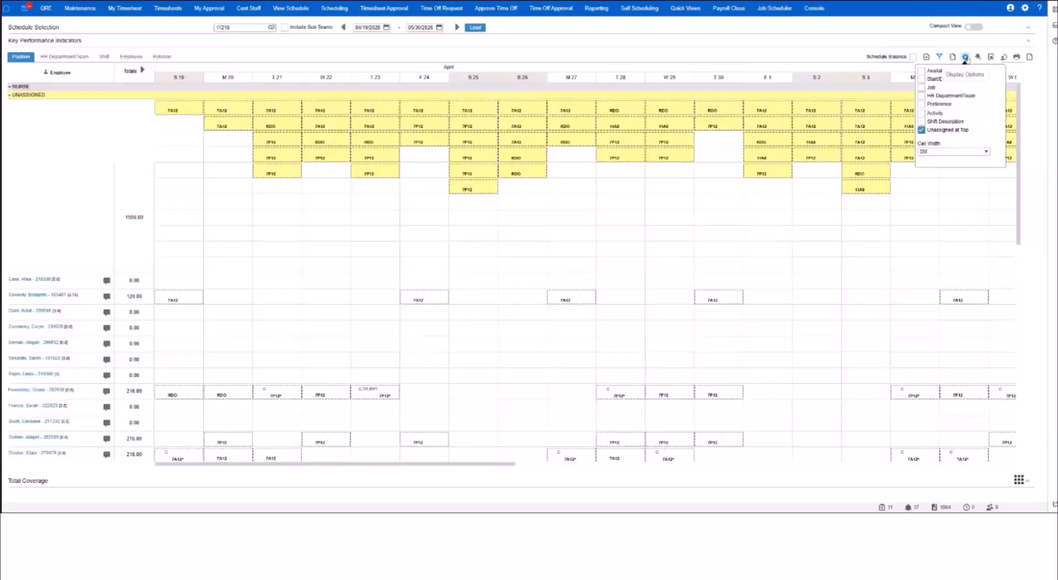
pyautogui.click(965, 57)
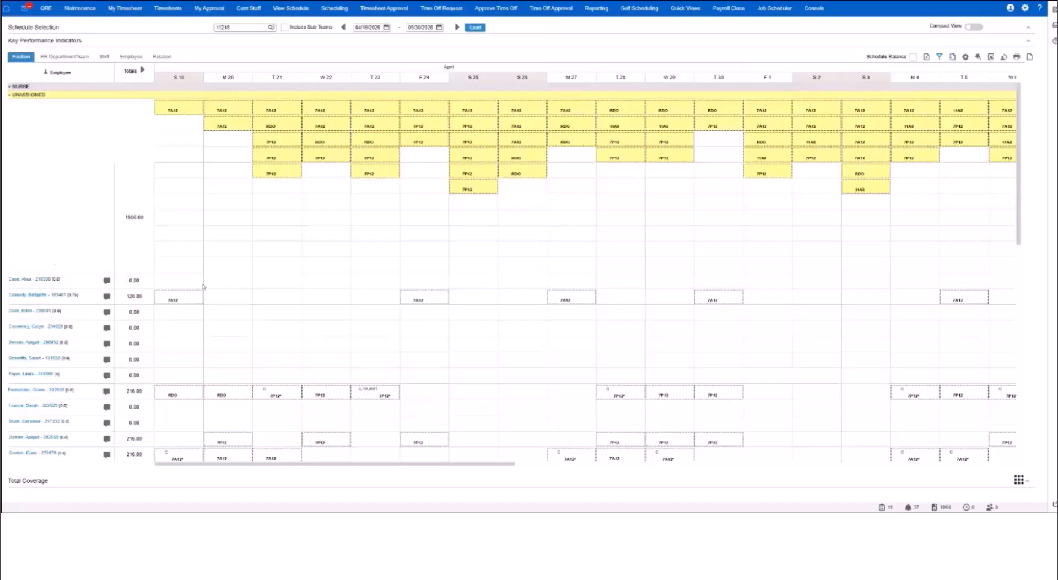
# Sort the employees with Total Scheduled Hours as the primary sort.
pyautogui.scroll(-3, 222, 290)
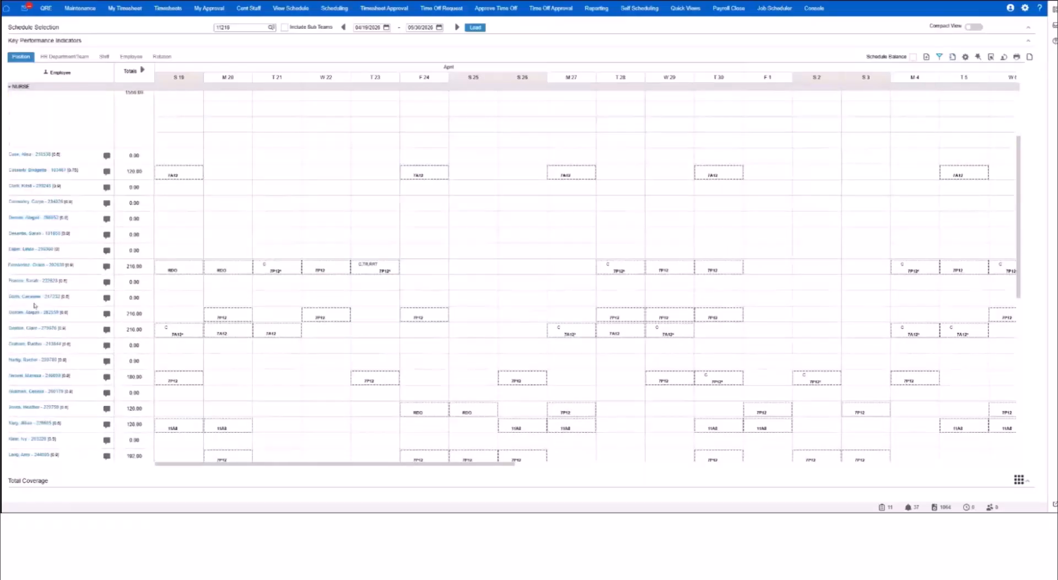
pyautogui.scroll(-10, 34, 305)
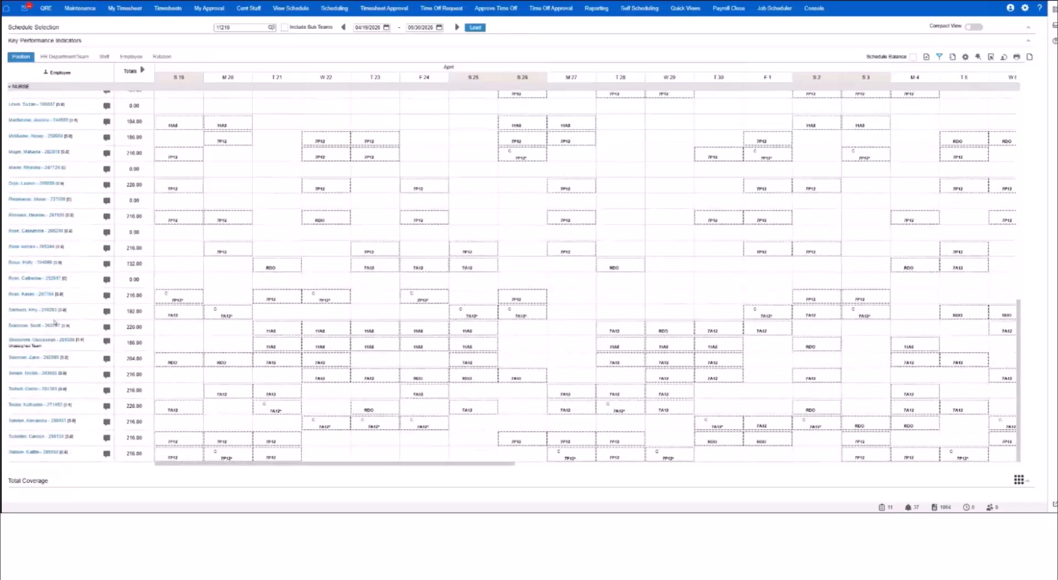
pyautogui.scroll(13, 58, 336)
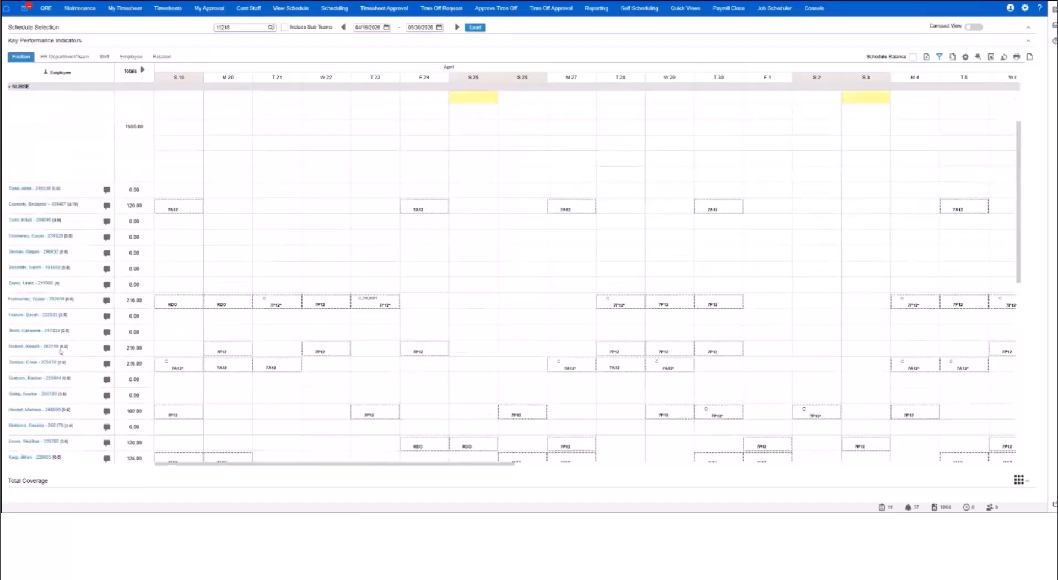
pyautogui.scroll(-3, 61, 351)
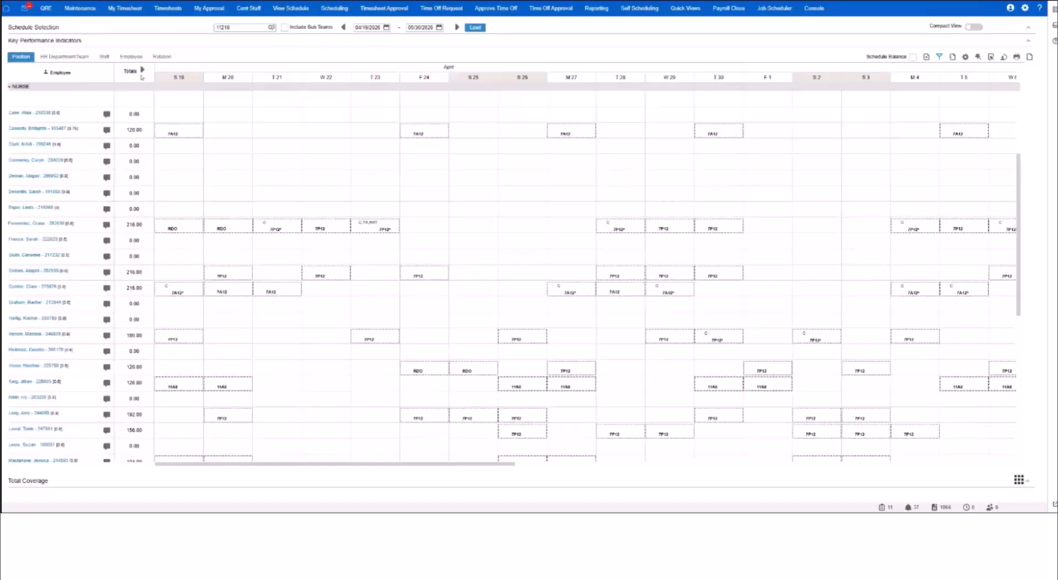
pyautogui.click(951, 57)
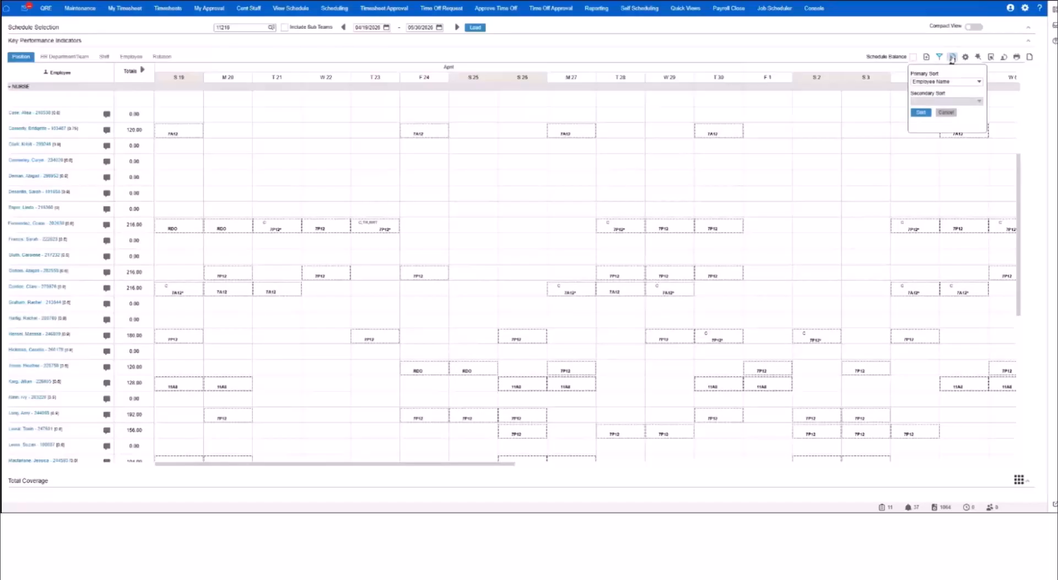
pyautogui.click(947, 83)
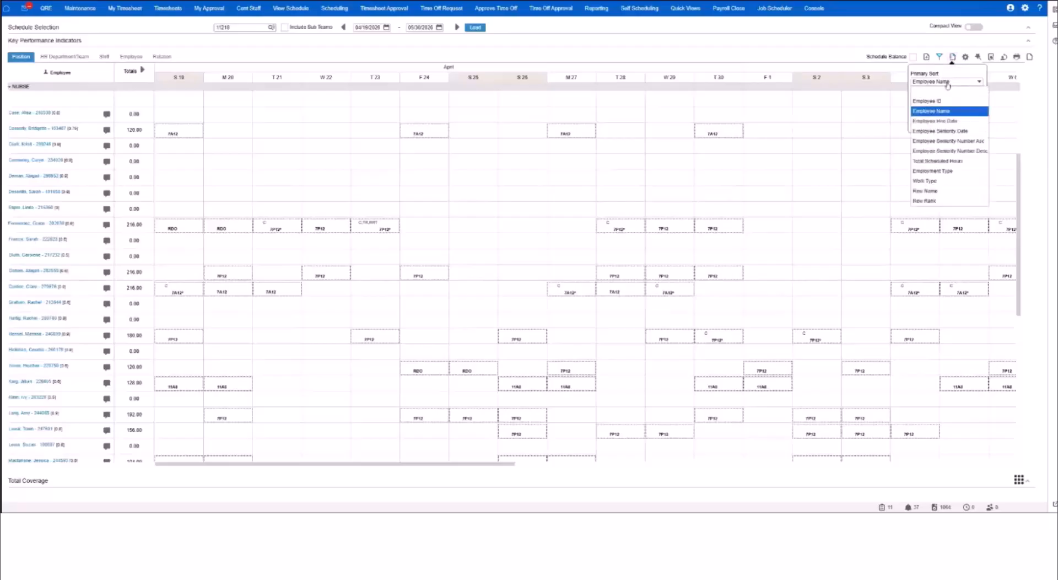
pyautogui.click(958, 161)
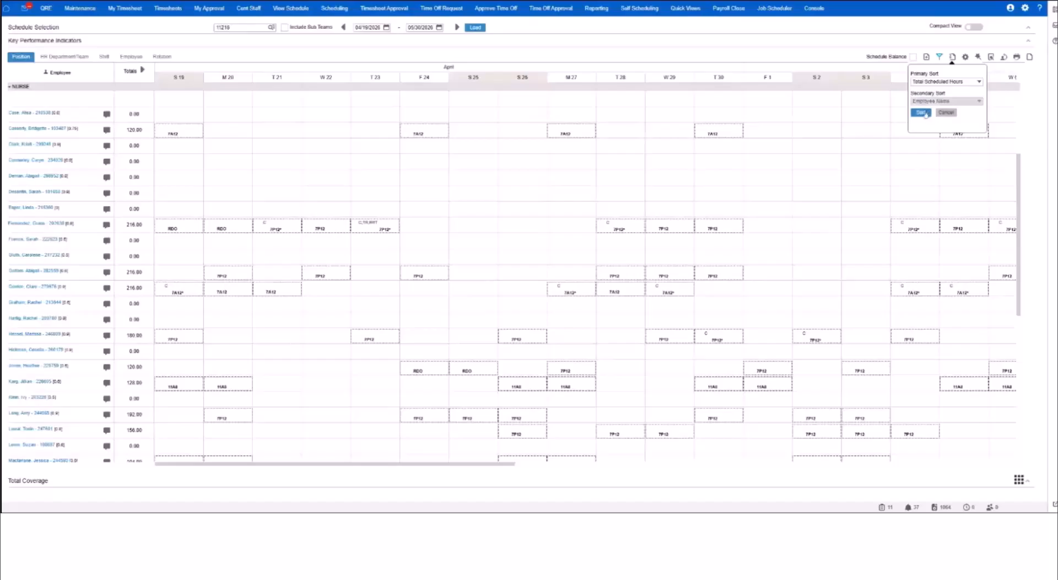
pyautogui.click(925, 113)
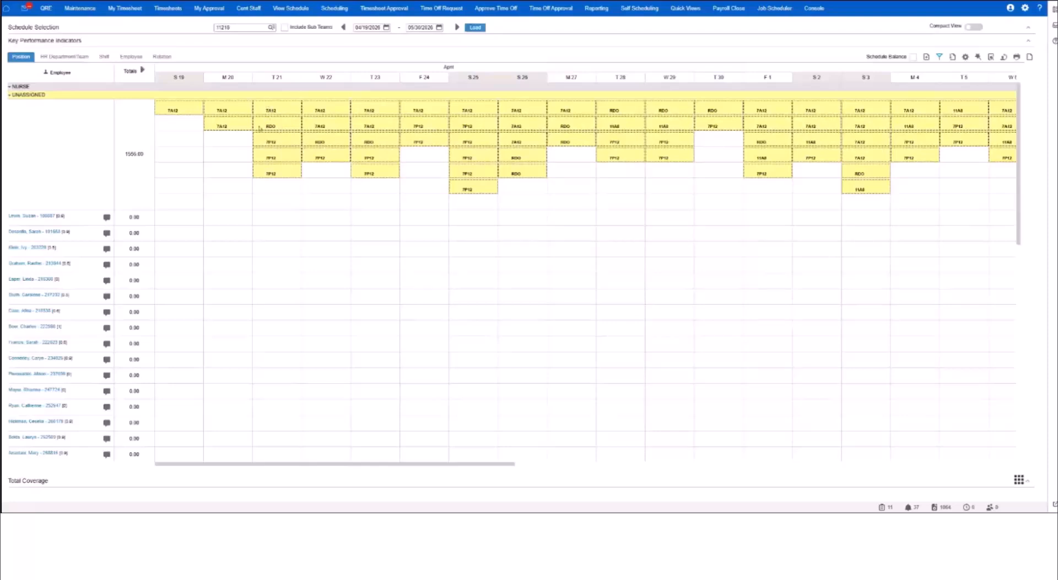
# View the details of the last unassigned 7P12 shift on April 21, then close them.
pyautogui.click(266, 174)
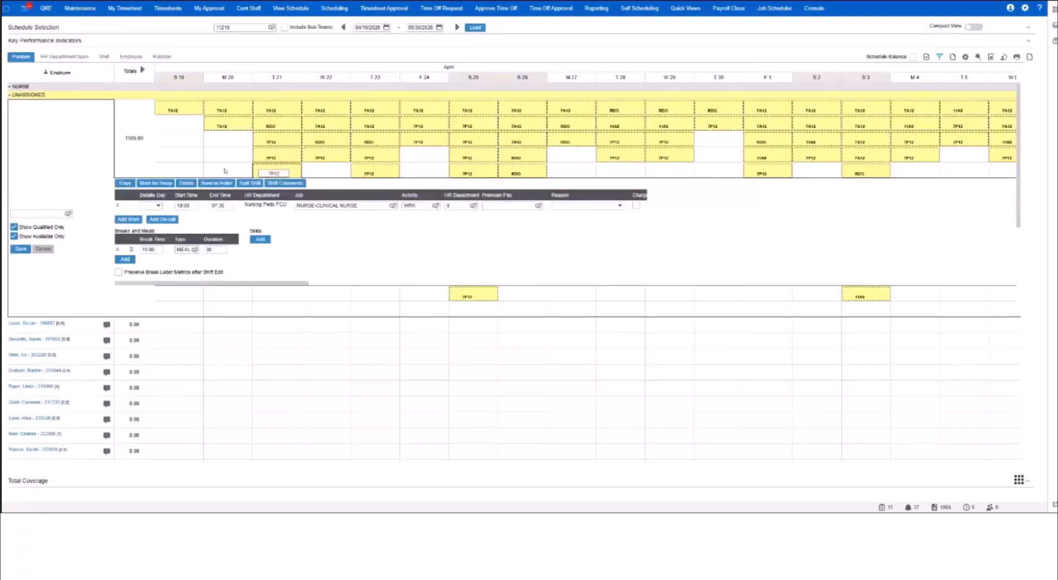
pyautogui.click(249, 182)
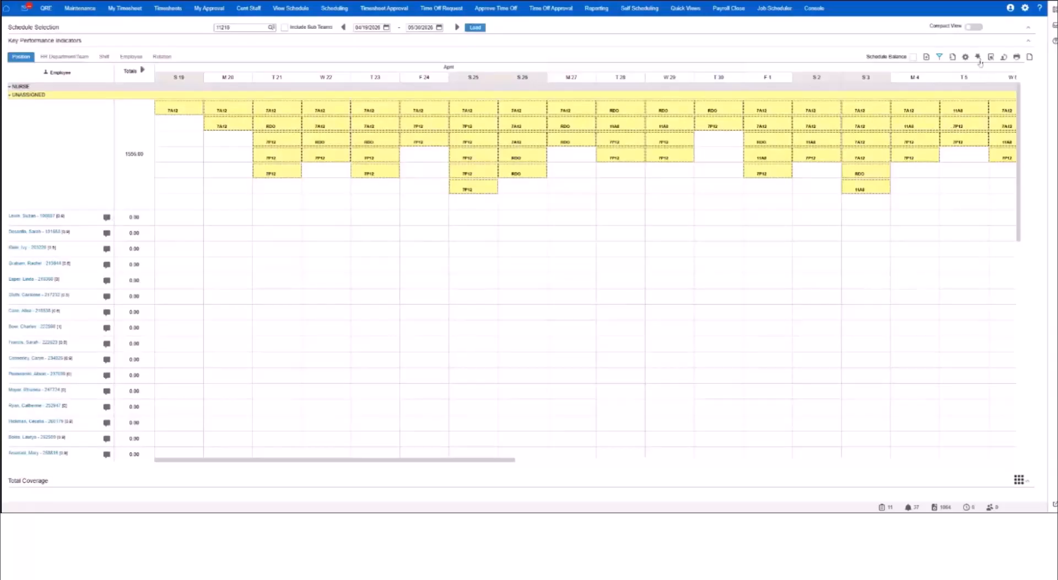
# Sort the employees by Work Type first and by Total Scheduled Hours second.
pyautogui.scroll(-2, 195, 266)
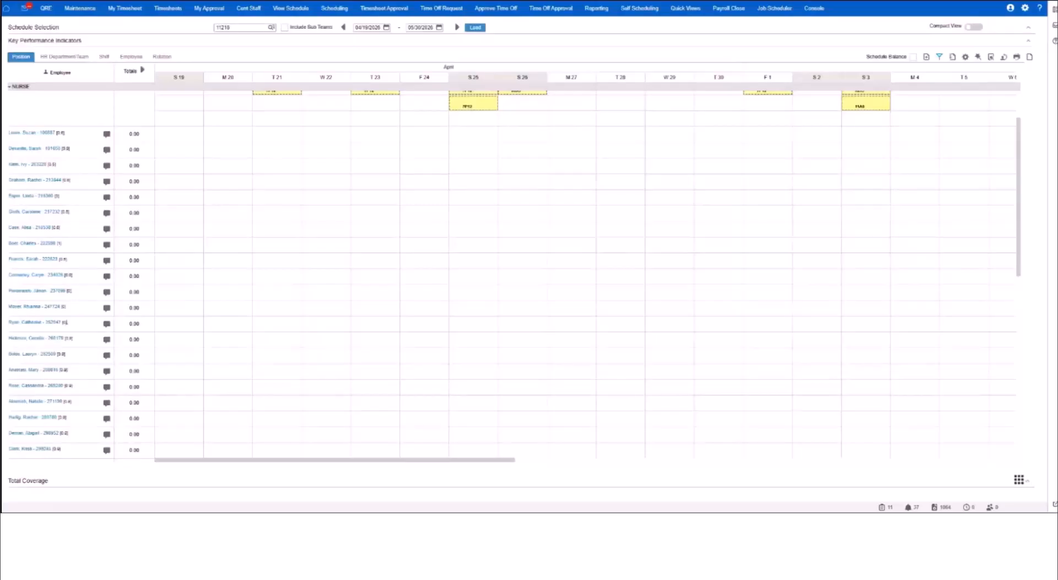
pyautogui.scroll(-2, 86, 327)
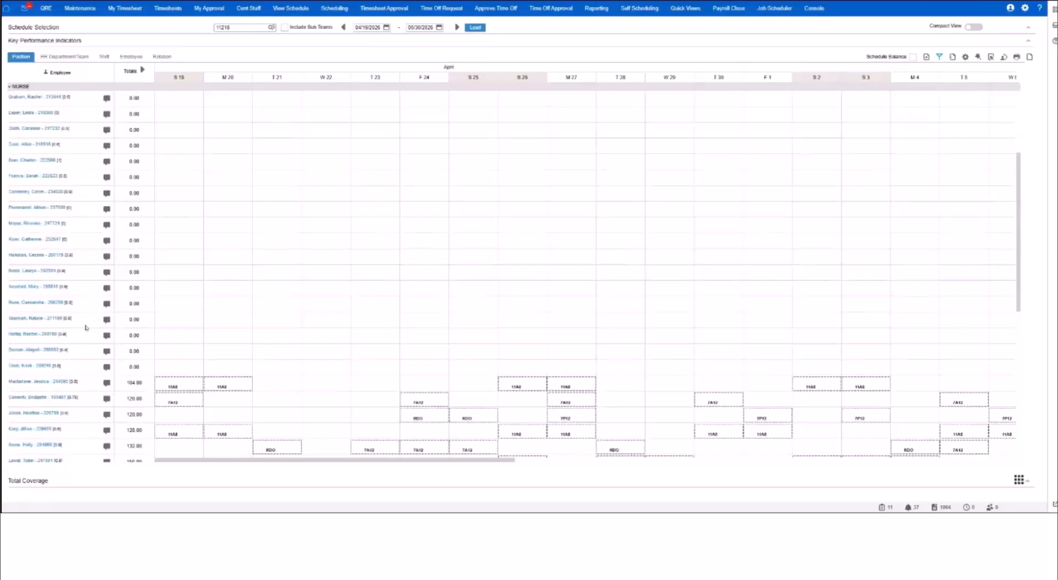
pyautogui.click(952, 57)
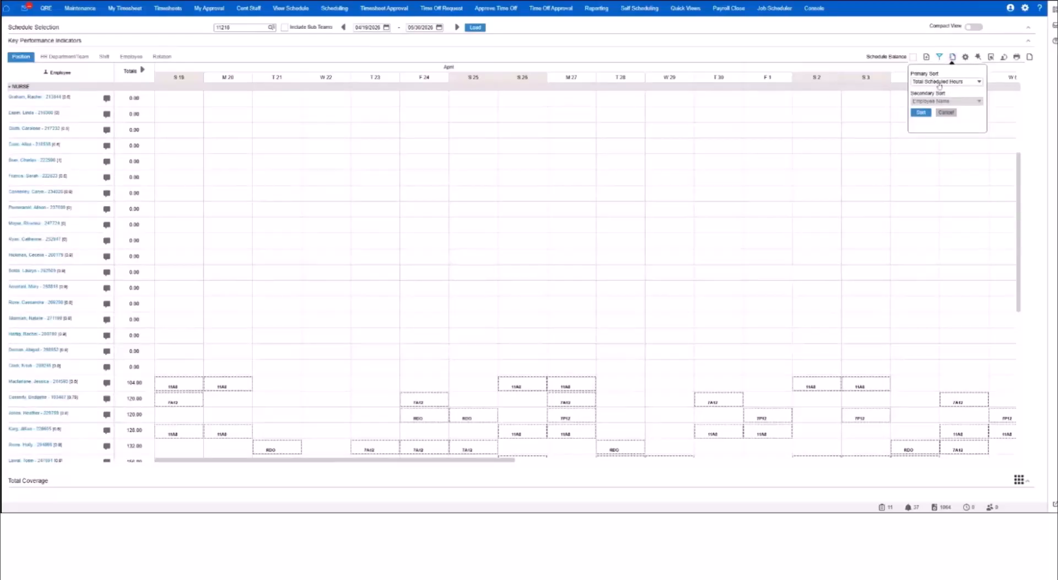
pyautogui.click(940, 83)
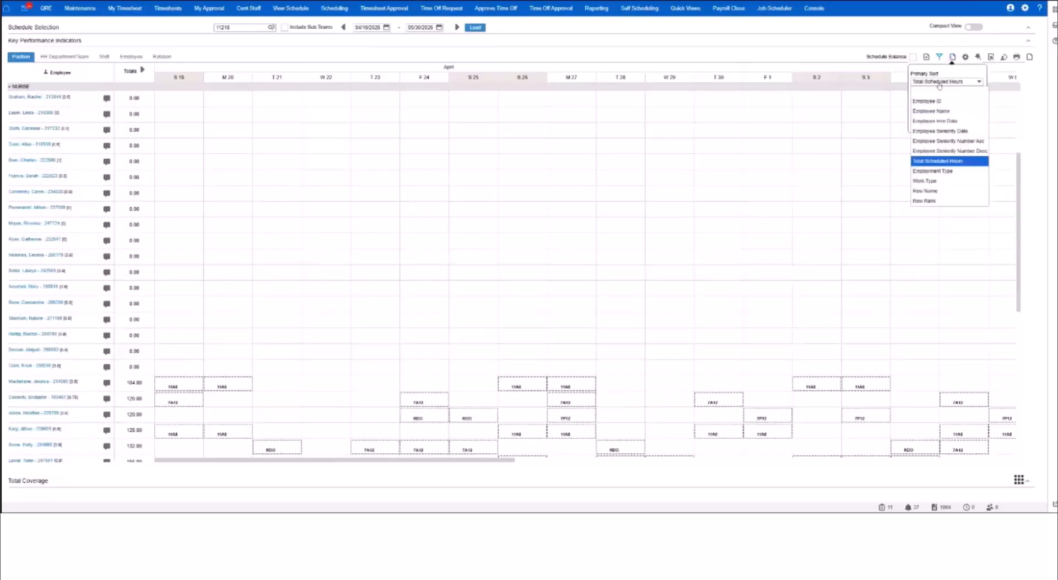
pyautogui.click(931, 182)
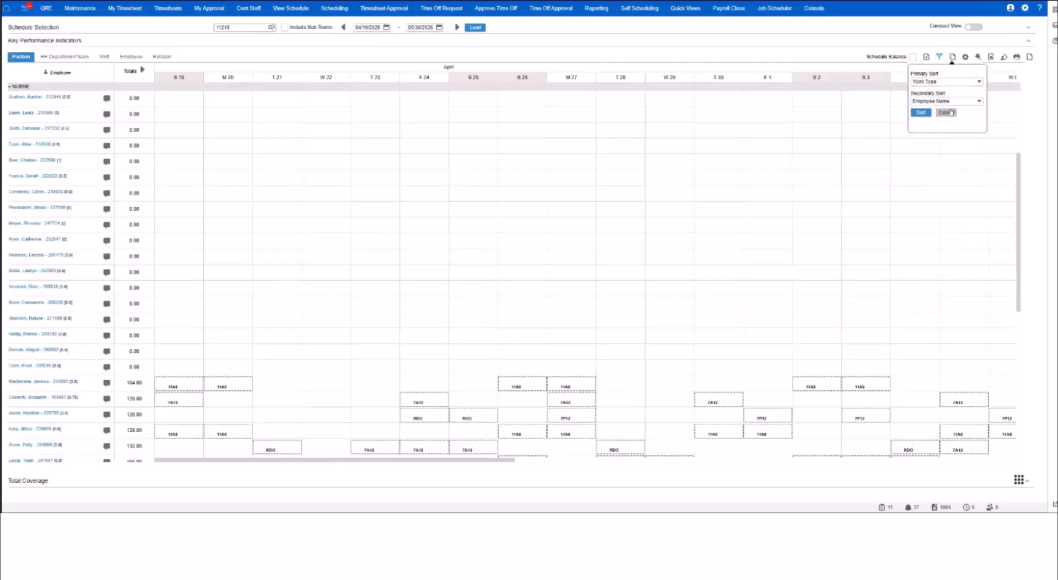
pyautogui.click(955, 103)
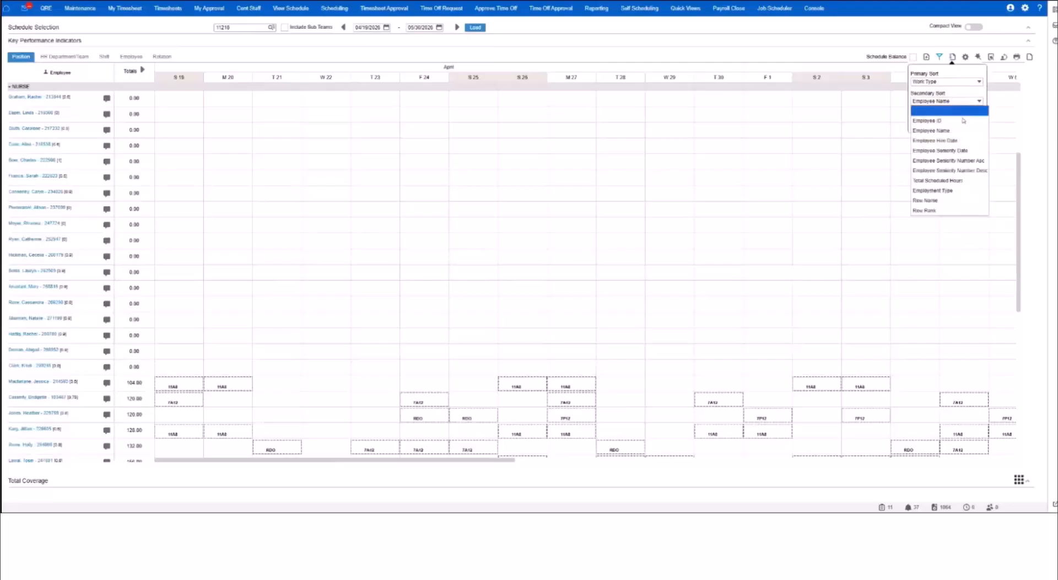
pyautogui.click(972, 181)
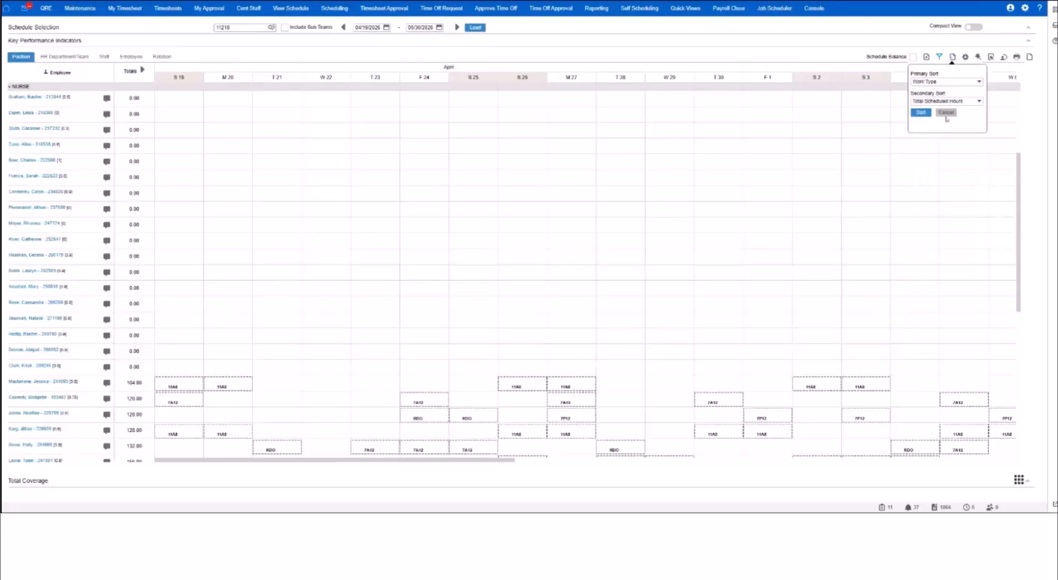
pyautogui.click(926, 114)
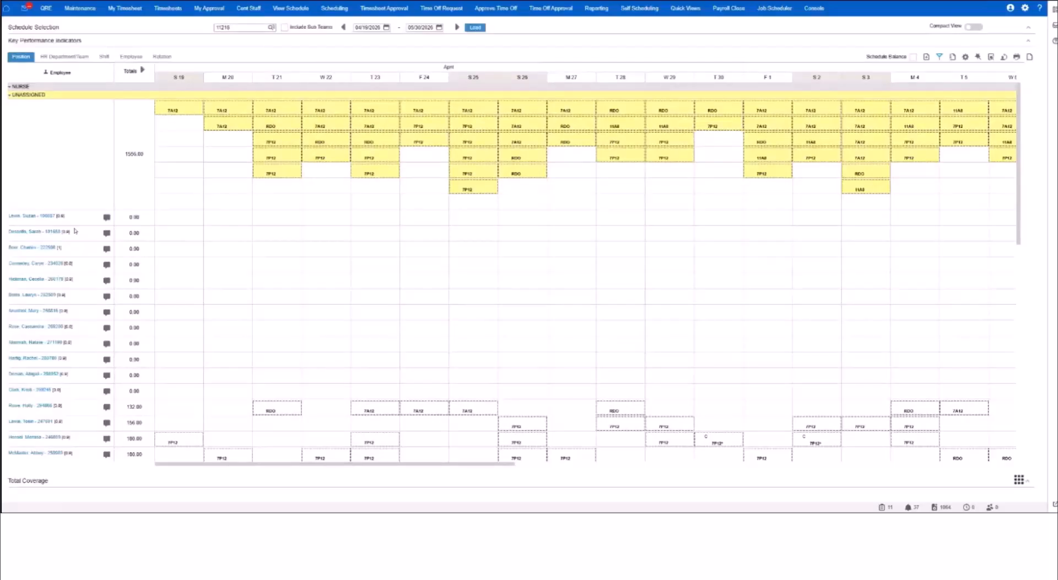
# Switch the schedule's edit mode to Mass Edit.
pyautogui.scroll(-3, 77, 234)
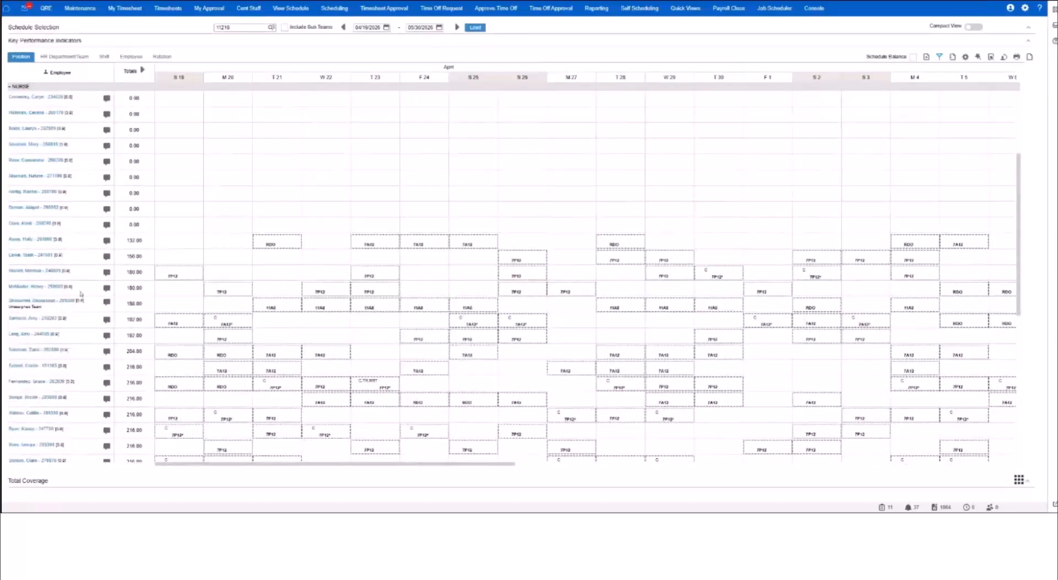
pyautogui.scroll(-10, 81, 293)
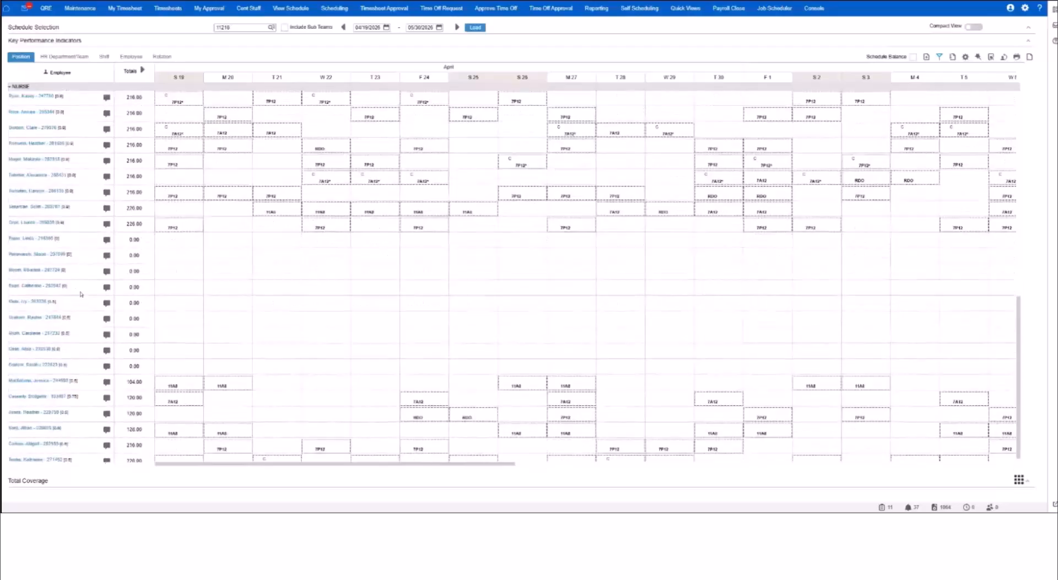
pyautogui.scroll(-1, 79, 277)
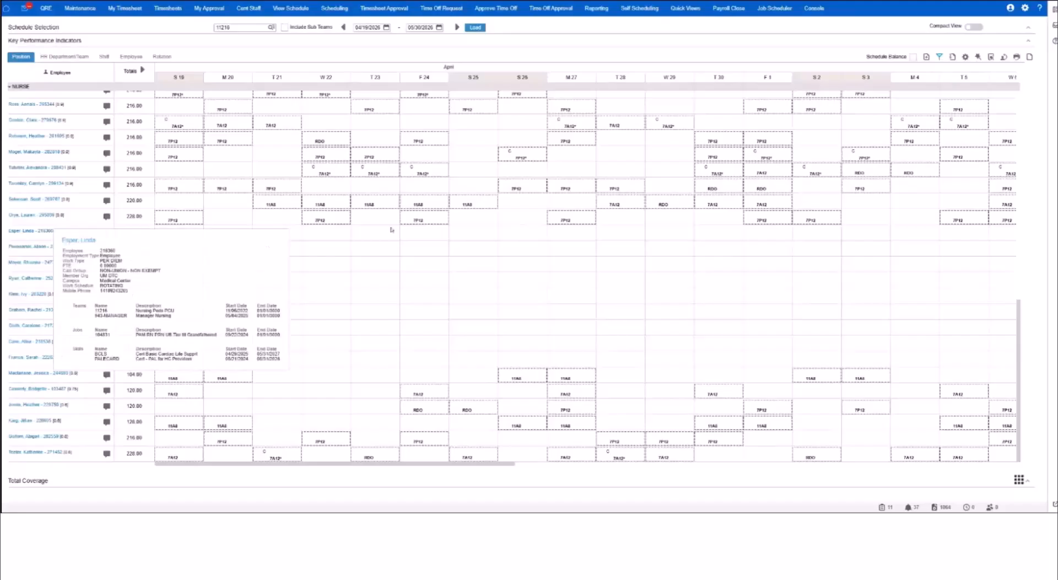
pyautogui.scroll(6, 200, 296)
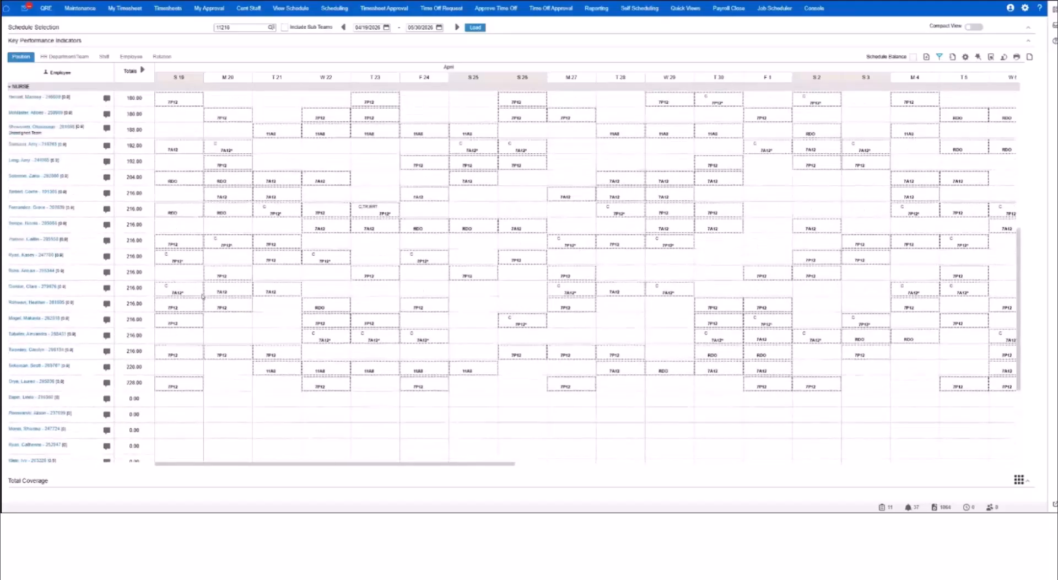
pyautogui.scroll(3, 204, 297)
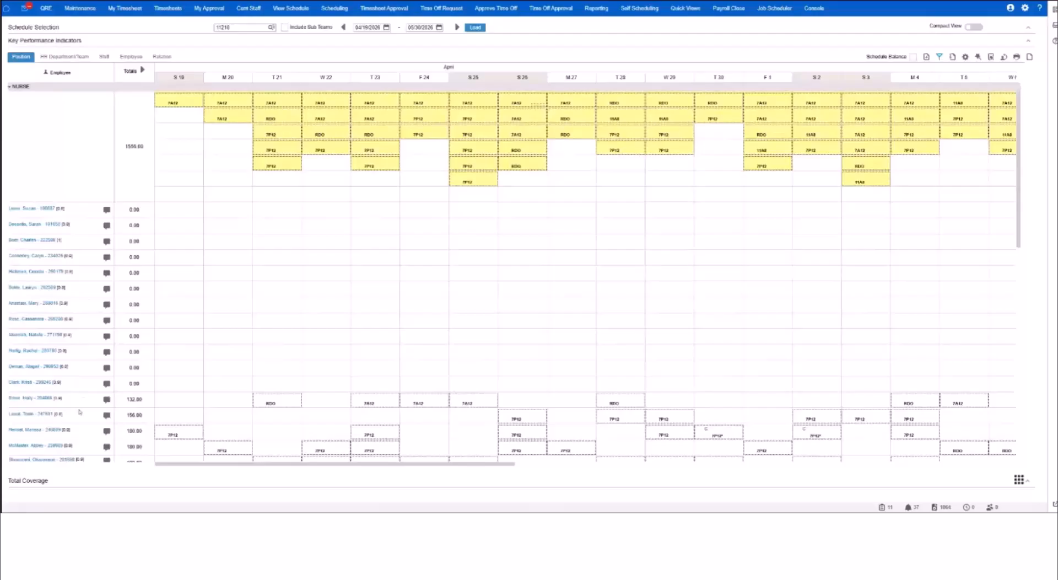
pyautogui.click(978, 56)
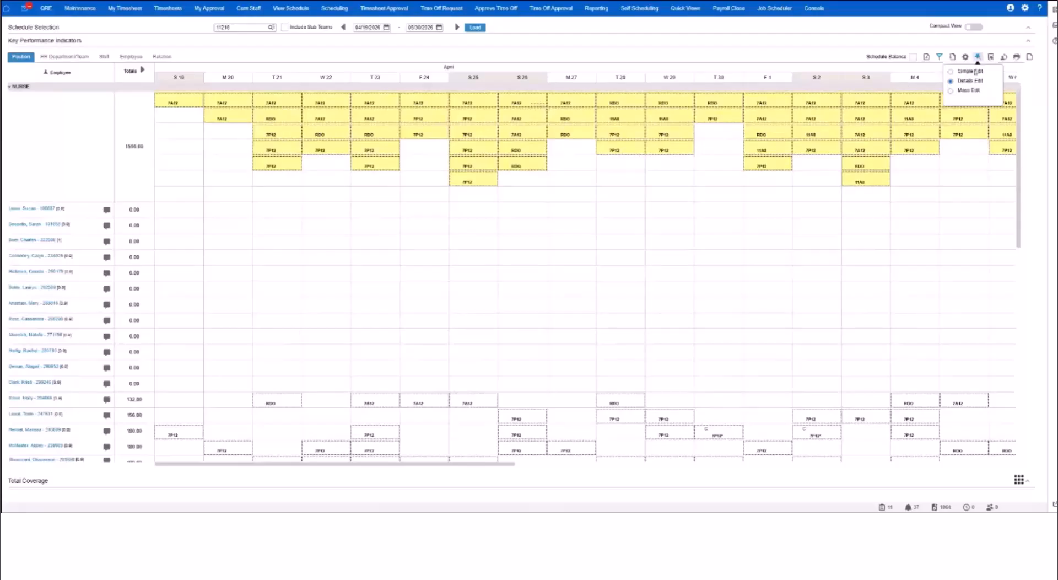
pyautogui.click(951, 91)
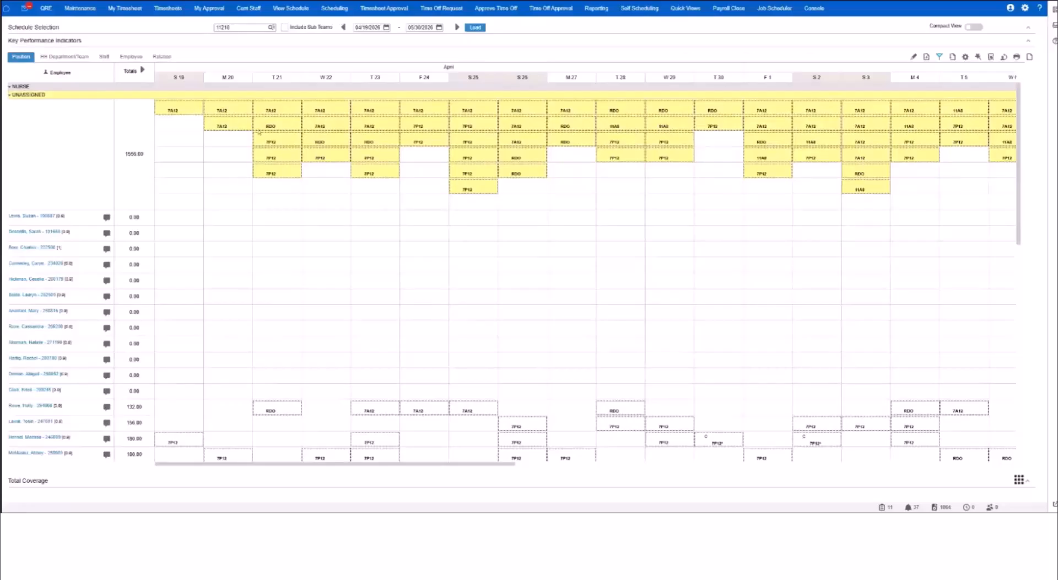
# Select the unassigned 7A12 shifts on April 20, 22, 23 and 26 for mass assignment.
pyautogui.click(230, 109)
pyautogui.keyDown('ctrl'); pyautogui.click(330, 109); pyautogui.keyUp('ctrl')
pyautogui.keyDown('ctrl'); pyautogui.click(375, 109); pyautogui.keyUp('ctrl')
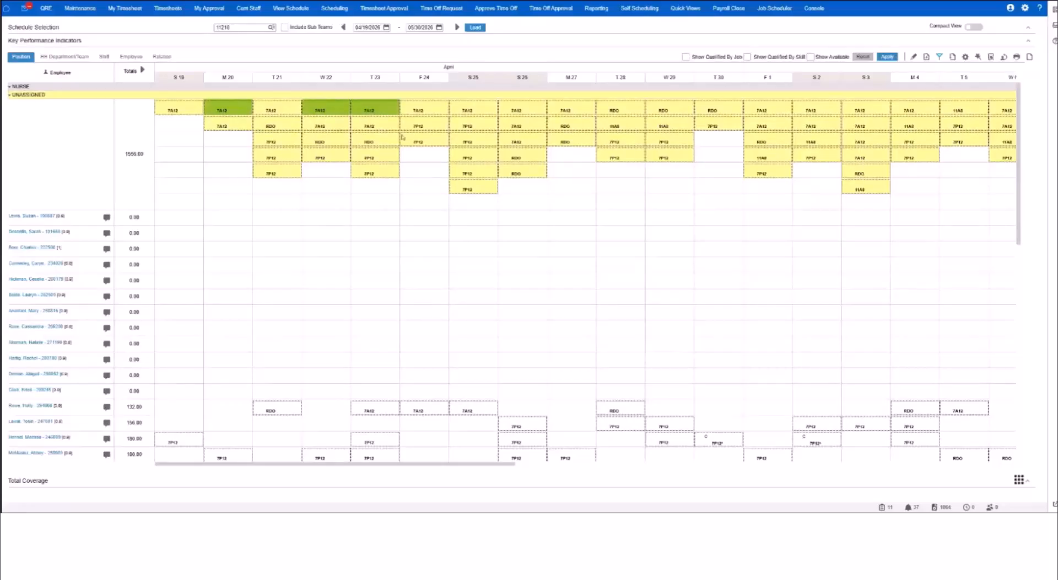
pyautogui.keyDown('ctrl'); pyautogui.click(531, 113); pyautogui.keyUp('ctrl')
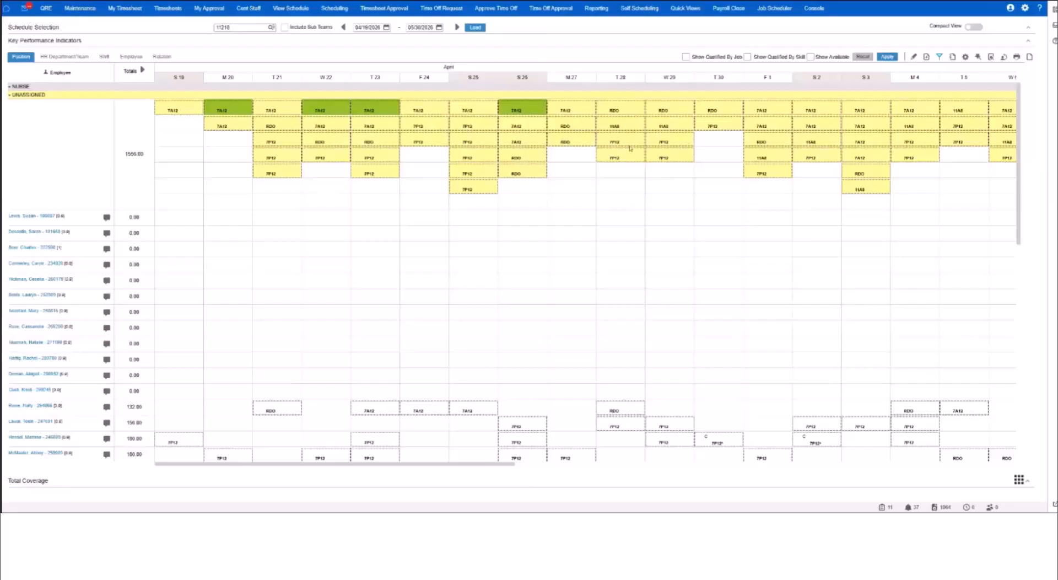
# Add the unassigned 7A12 shifts on May 1, 2, 4 and 6 to the selection.
pyautogui.keyDown('ctrl'); pyautogui.click(770, 112); pyautogui.keyUp('ctrl')
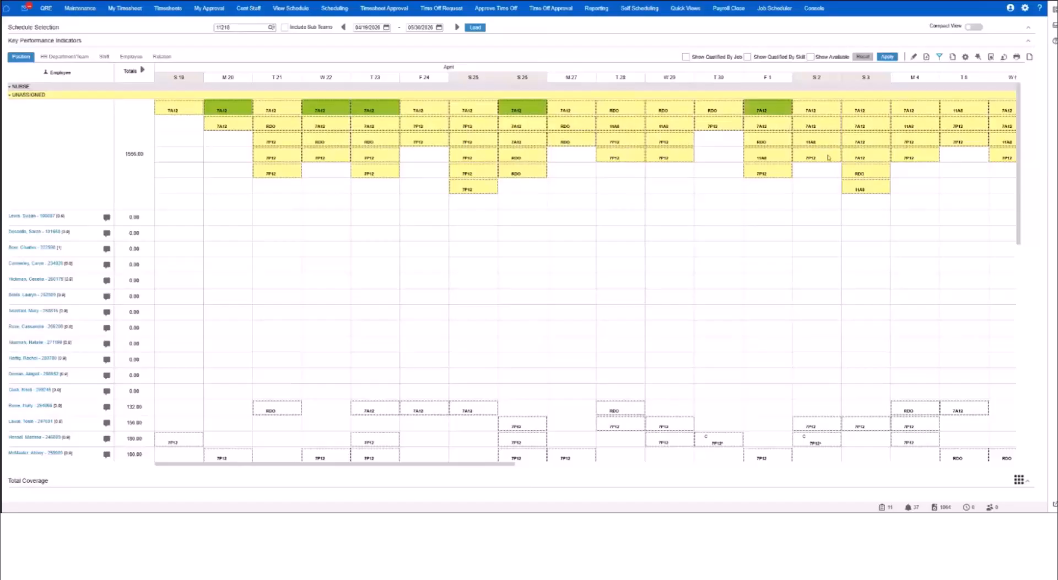
pyautogui.keyDown('ctrl'); pyautogui.click(831, 112); pyautogui.keyUp('ctrl')
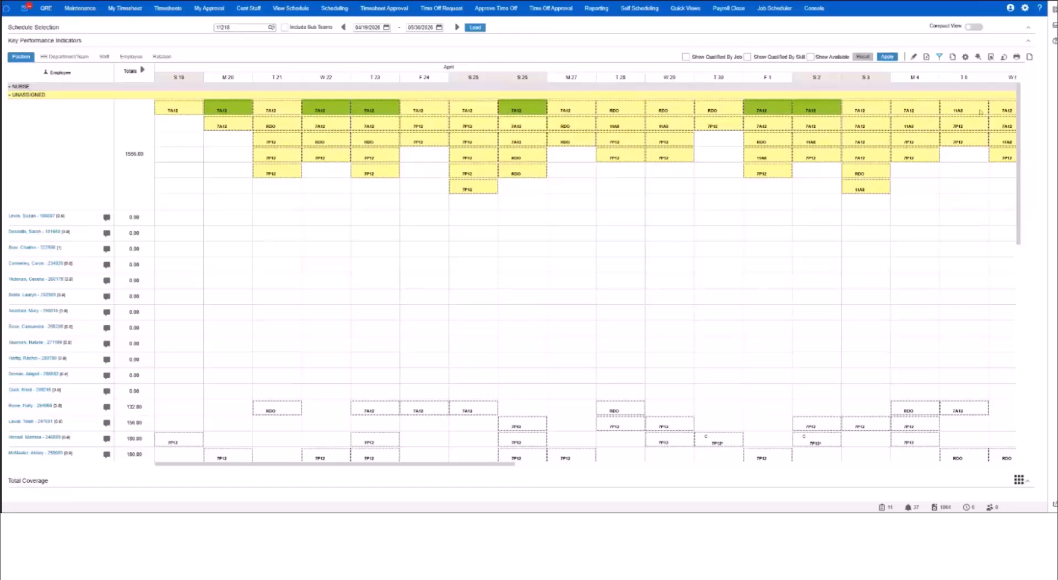
pyautogui.keyDown('ctrl'); pyautogui.click(922, 111); pyautogui.keyUp('ctrl')
pyautogui.hscroll(4, 621, 465)
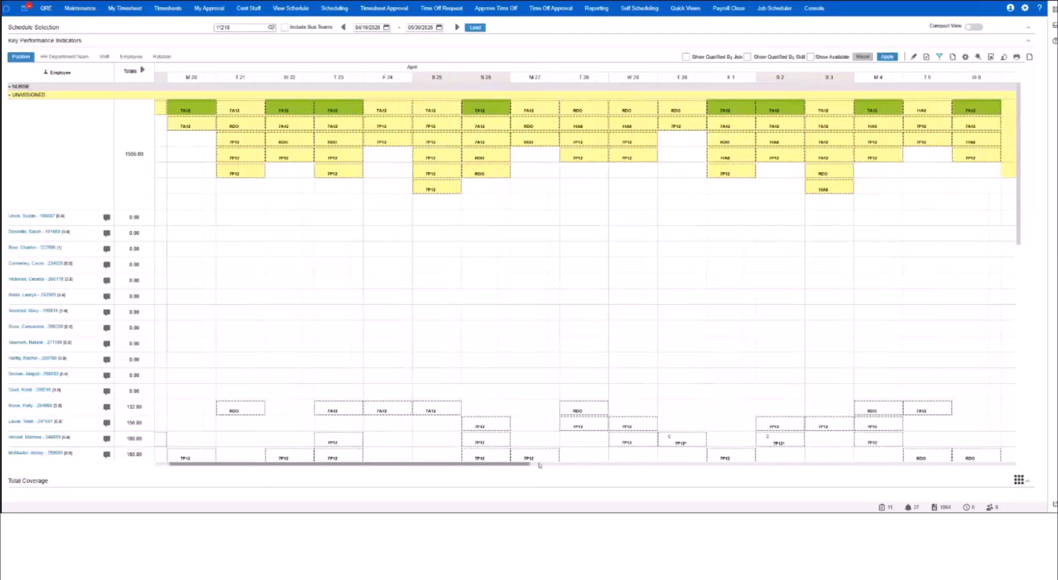
# Add the unassigned 7A12 shifts on May 9, 11, 12, 16 and 18 to the selection.
pyautogui.hscroll(2, 621, 464)
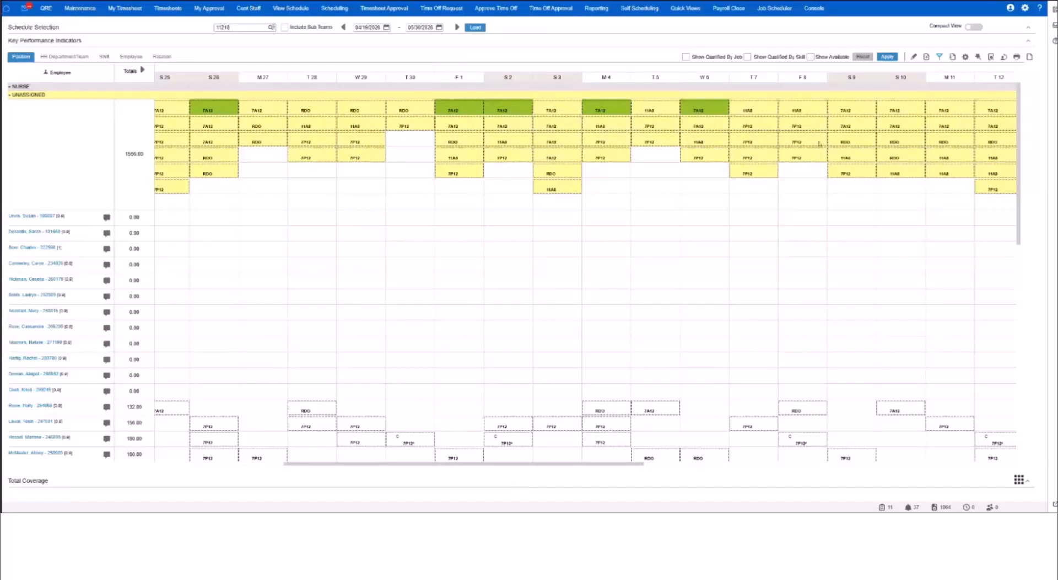
pyautogui.click(849, 126)
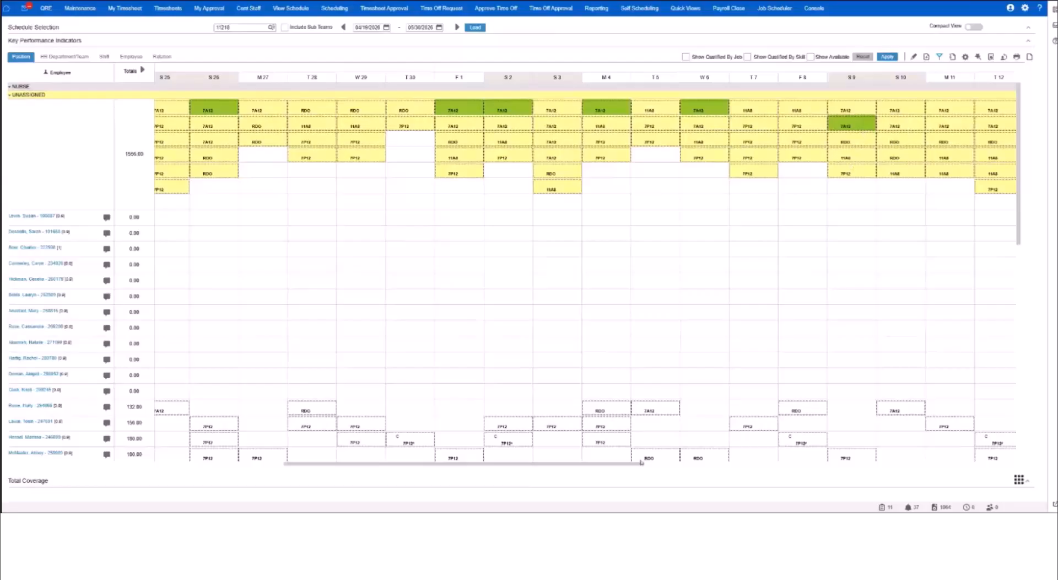
pyautogui.moveTo(640, 463); pyautogui.dragTo(843, 459)
pyautogui.click(534, 125)
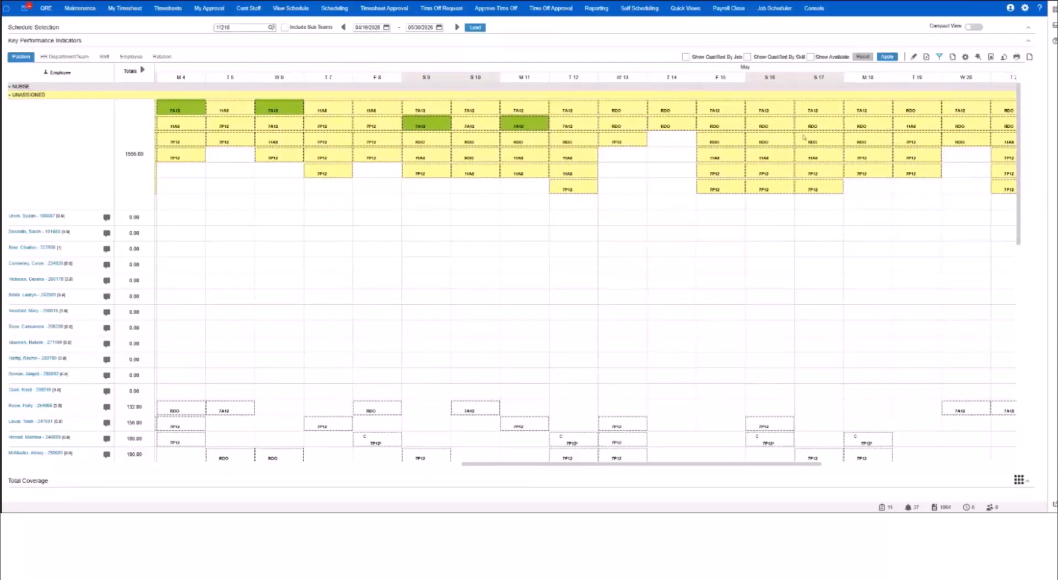
pyautogui.click(571, 124)
pyautogui.click(770, 110)
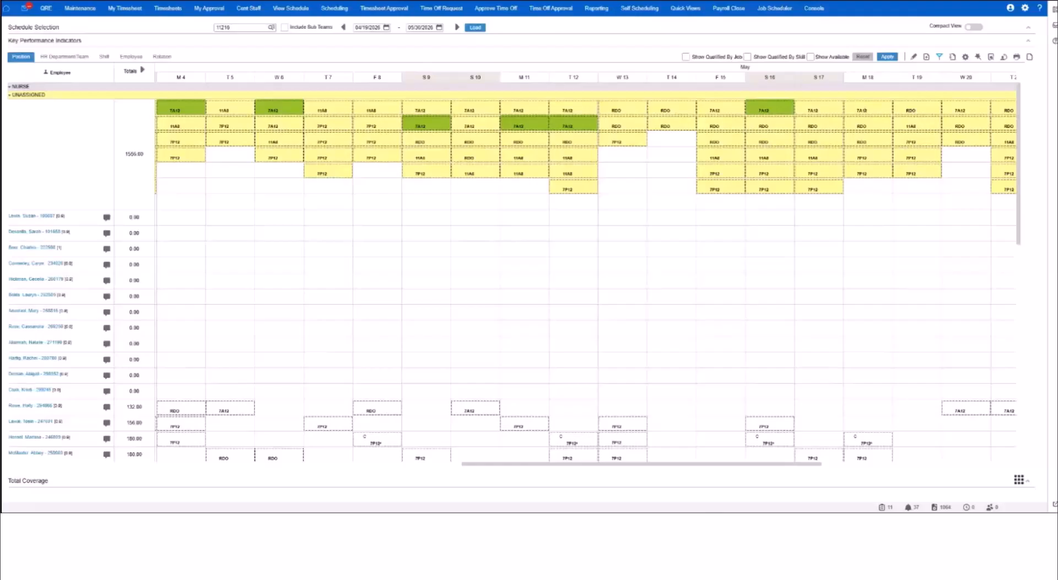
pyautogui.click(865, 110)
# Add the unassigned 7A12 shifts on May 20, 24 and 25 to the selection.
pyautogui.moveTo(692, 464); pyautogui.dragTo(791, 464)
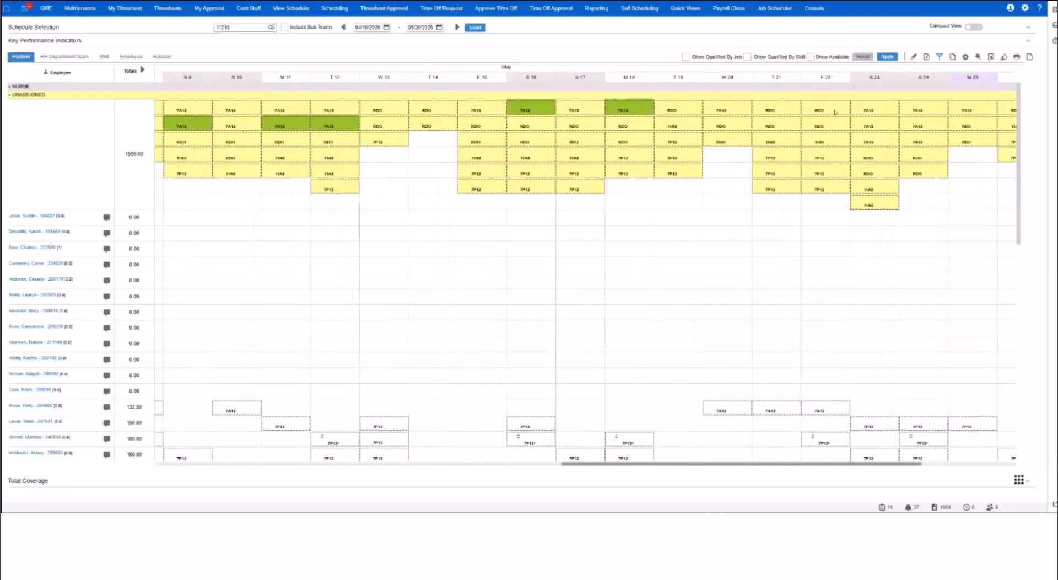
pyautogui.click(733, 111)
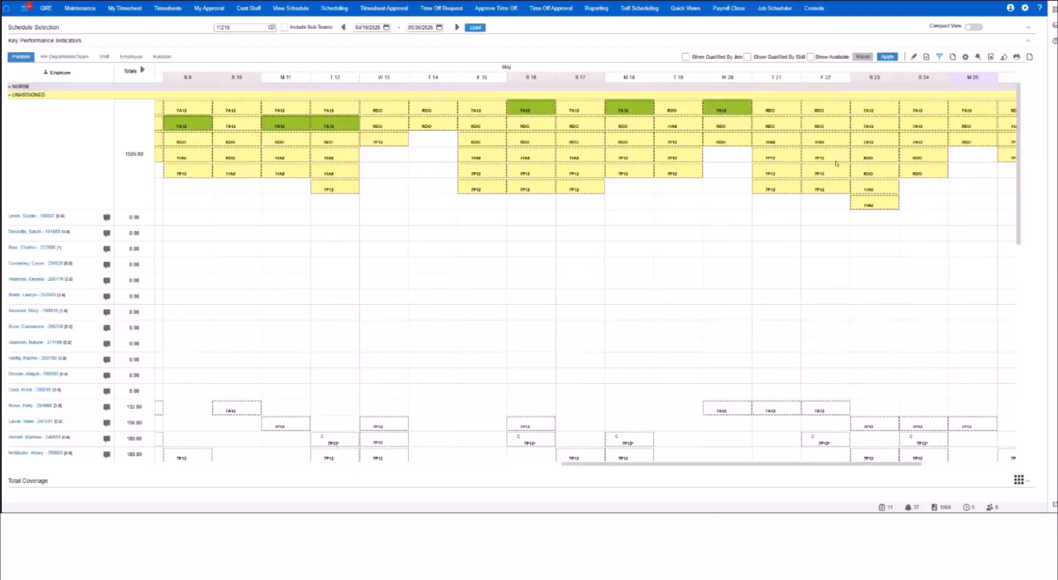
pyautogui.click(917, 116)
pyautogui.moveTo(832, 466); pyautogui.dragTo(927, 466)
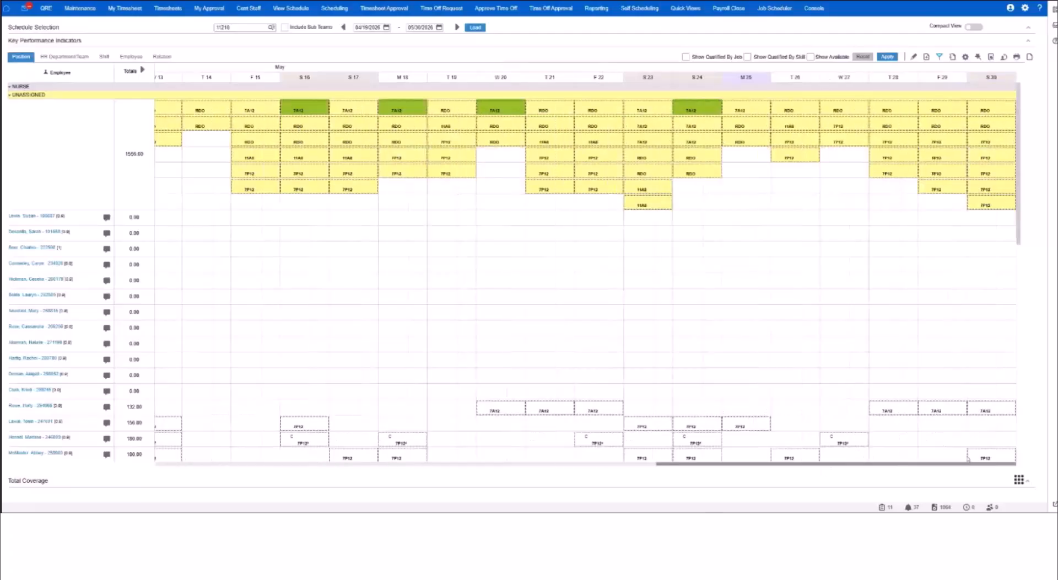
pyautogui.click(765, 108)
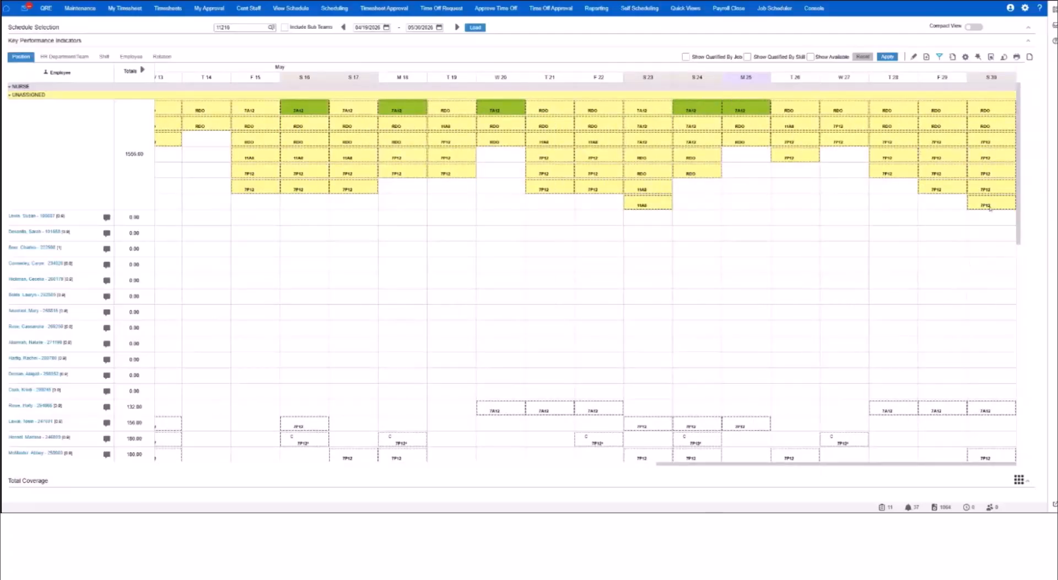
# Assign all selected 7A12 shifts to the first employee listed below the unassigned shifts, accepting the qualification mismatch.
pyautogui.moveTo(928, 466); pyautogui.dragTo(280, 442)
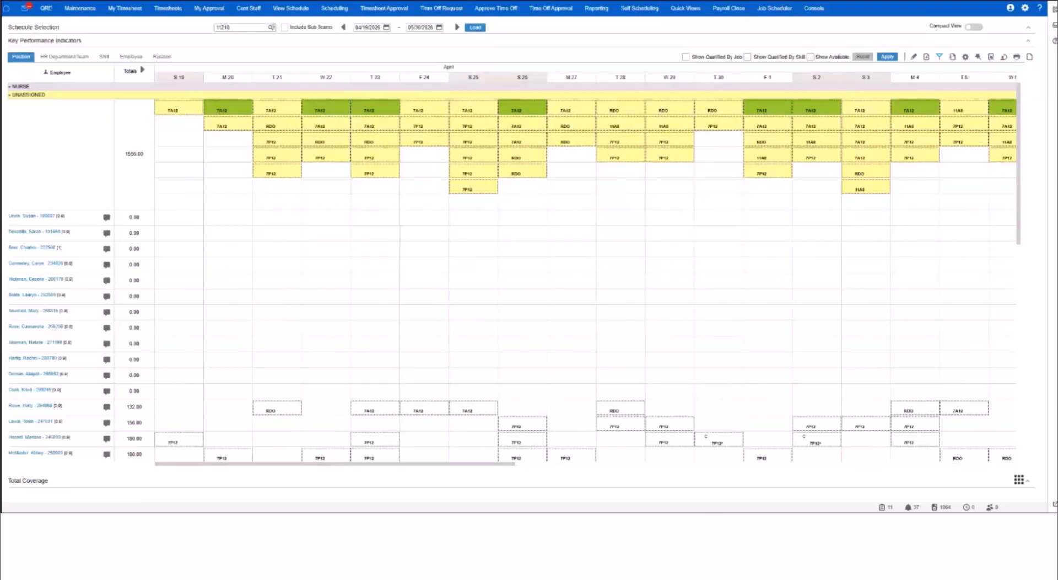
pyautogui.click(45, 217)
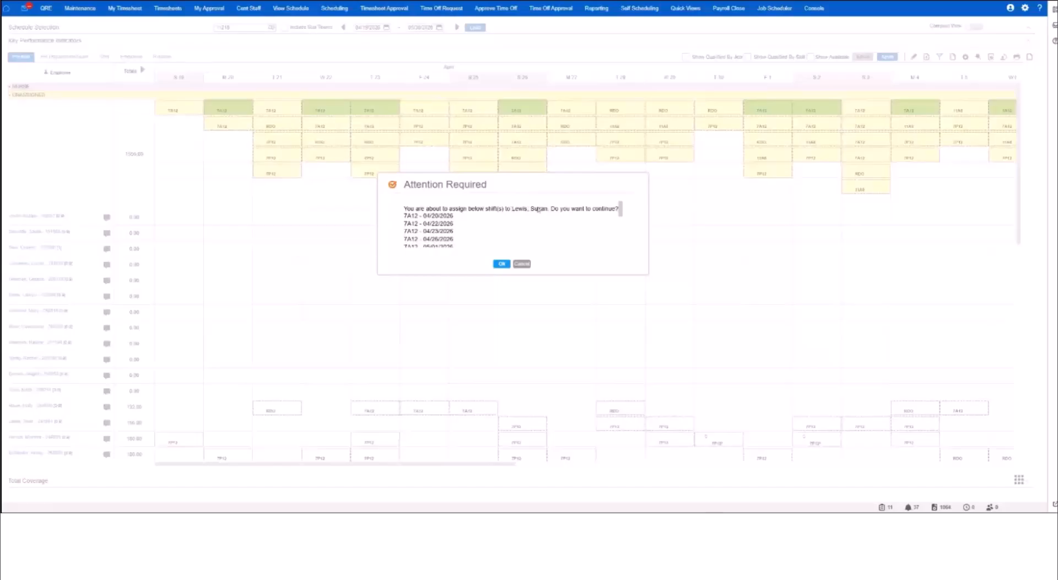
pyautogui.scroll(-5, 484, 221)
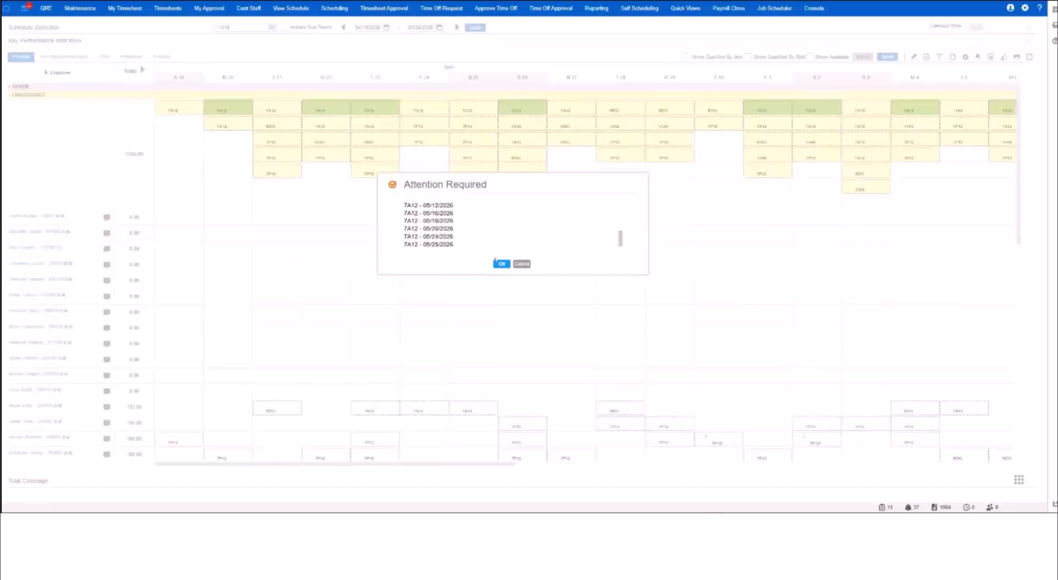
pyautogui.click(502, 264)
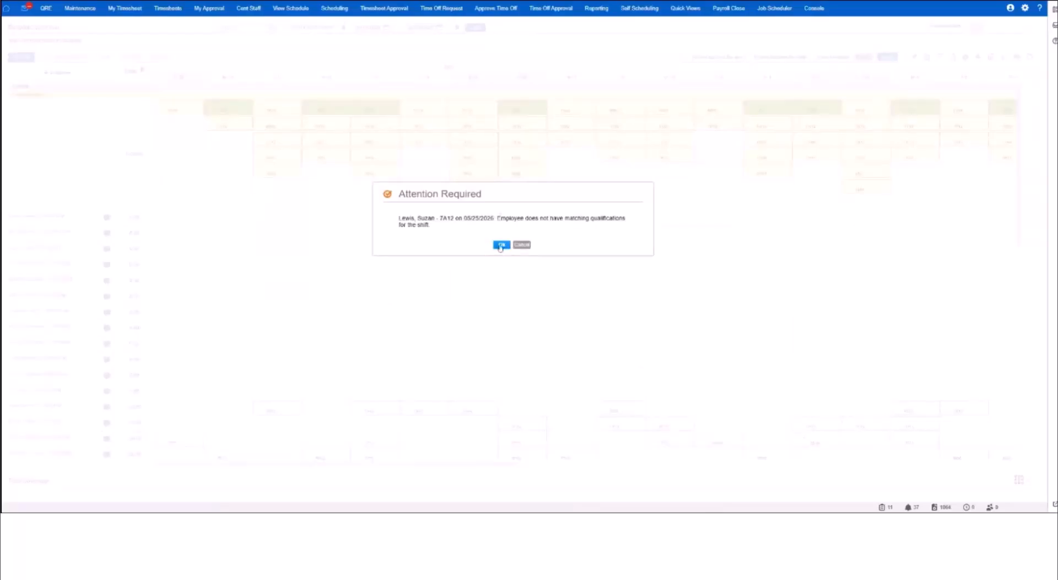
pyautogui.click(501, 246)
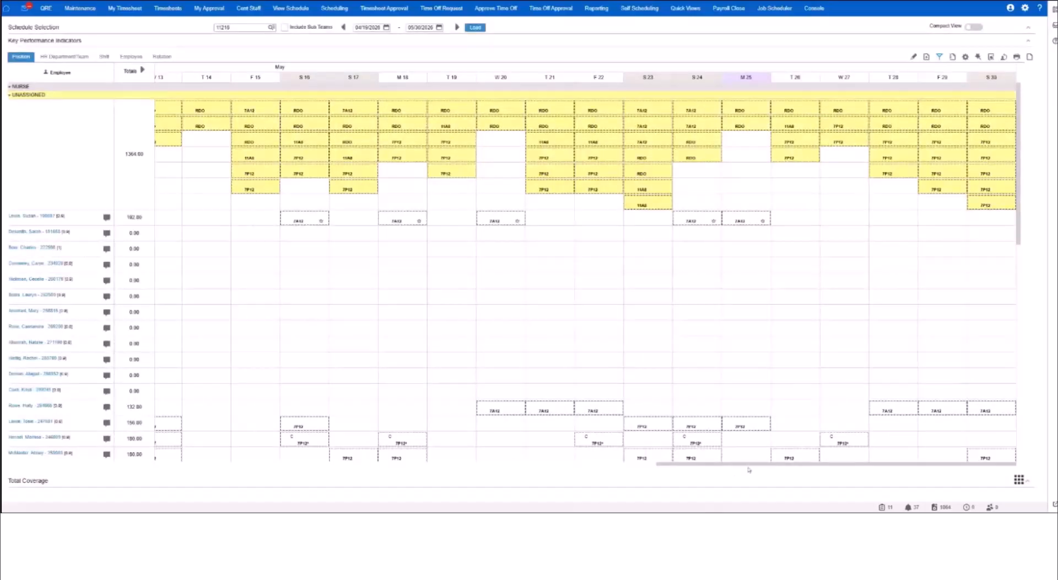
# Review the first employee's newly assigned shifts from the start of the period and look through the remaining staff rows.
pyautogui.hscroll(-4, 464, 457)
pyautogui.hscroll(-10, 465, 457)
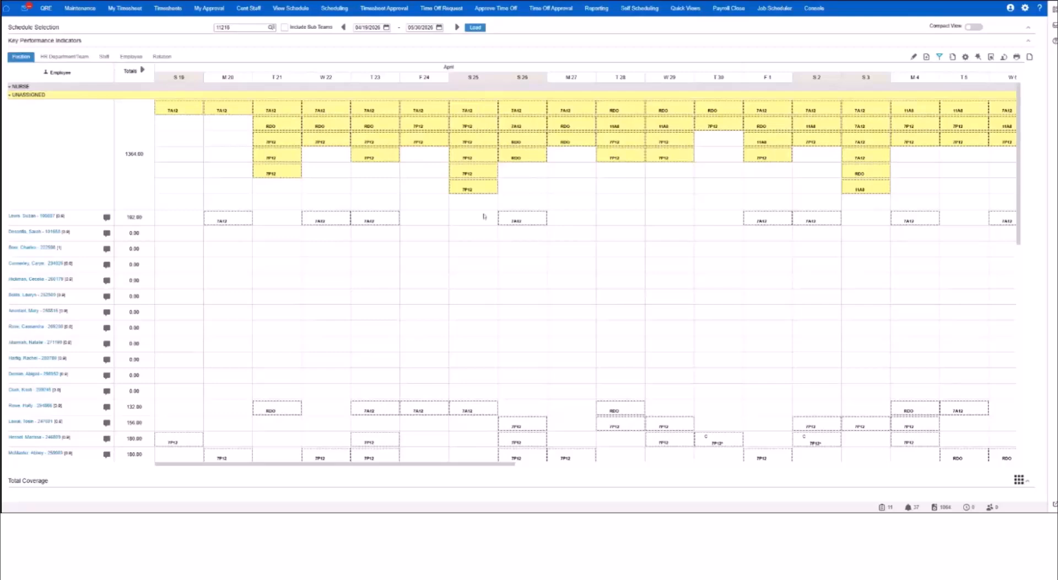
pyautogui.scroll(-10, 488, 265)
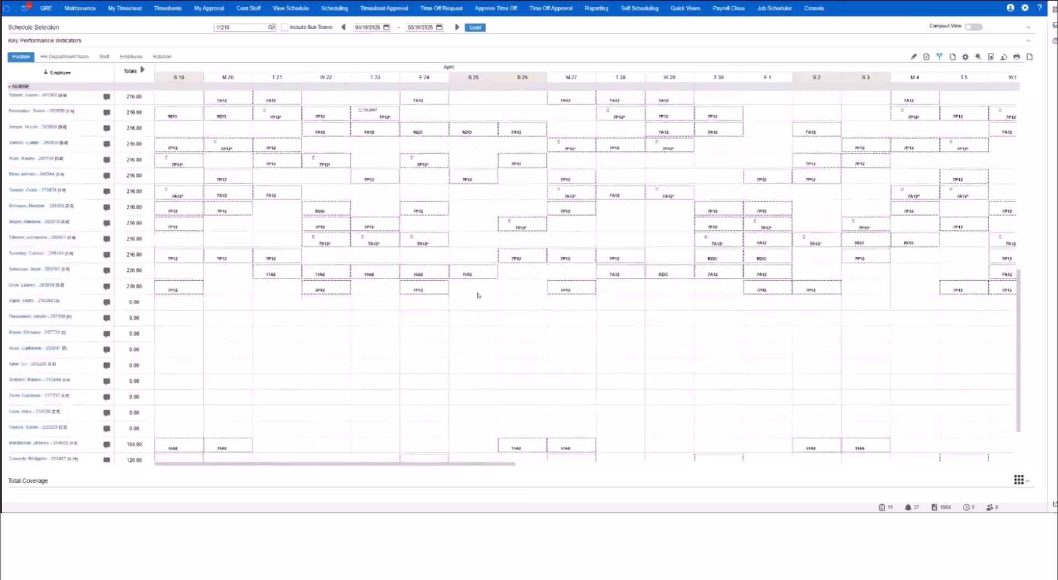
pyautogui.scroll(10, 479, 308)
pyautogui.scroll(3, 479, 318)
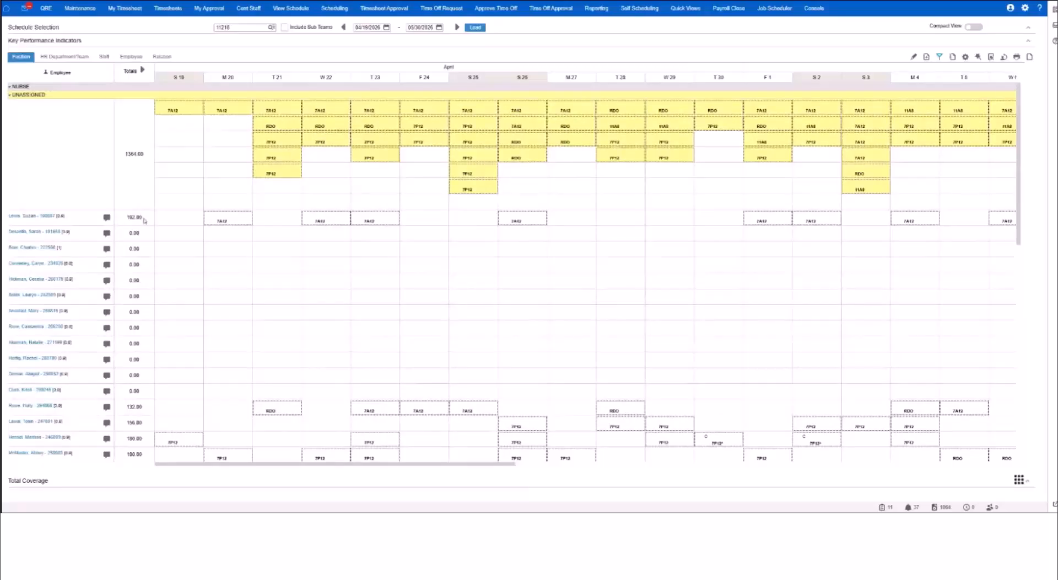
# Check the first employee's total hours and expand the totals into a week-by-week breakdown, W1 to W6.
pyautogui.moveTo(144, 221); pyautogui.dragTo(130, 221)
pyautogui.click(97, 221)
pyautogui.click(142, 70)
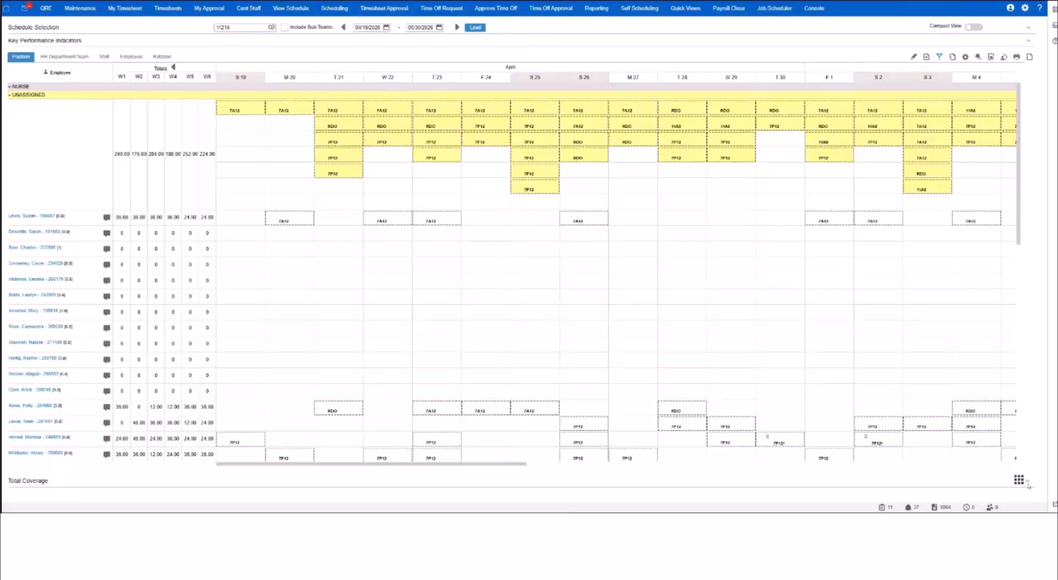
# Expand Total Coverage and examine the nurse coverage for the 3P4 and 7P4 periods on April 22.
pyautogui.click(229, 479)
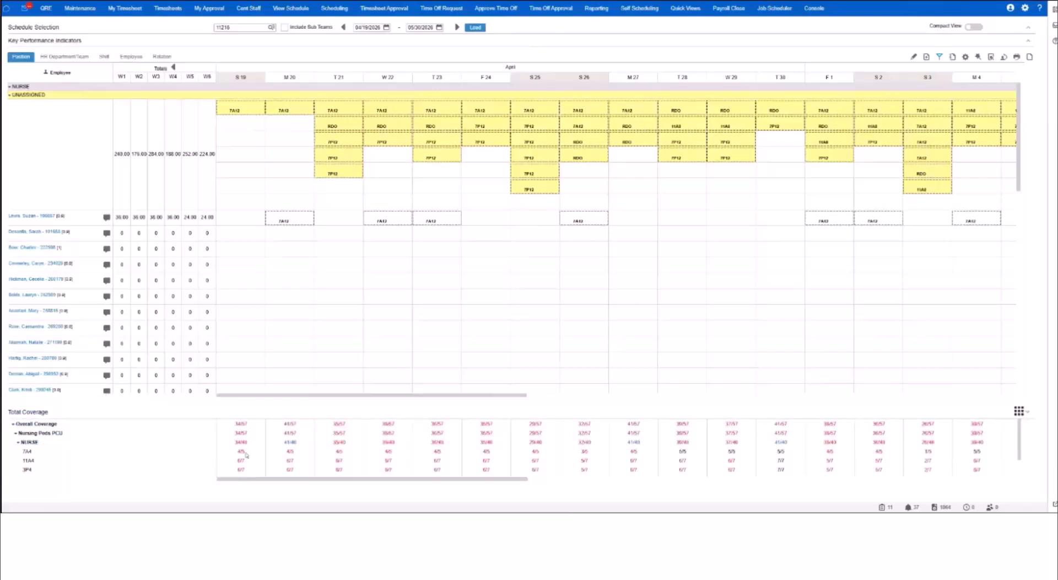
pyautogui.scroll(-1, 251, 456)
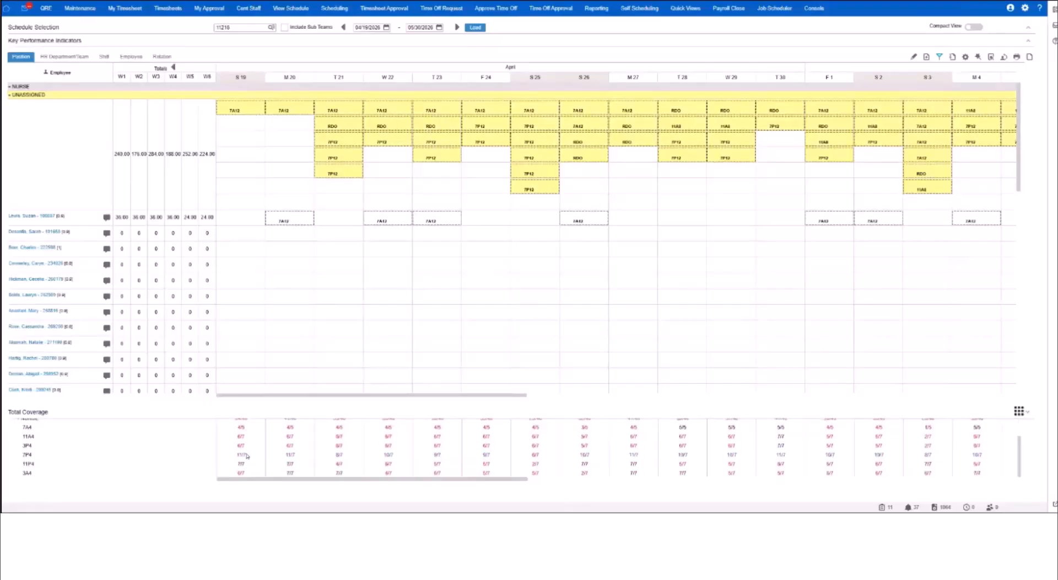
pyautogui.doubleClick(388, 445)
pyautogui.doubleClick(390, 454)
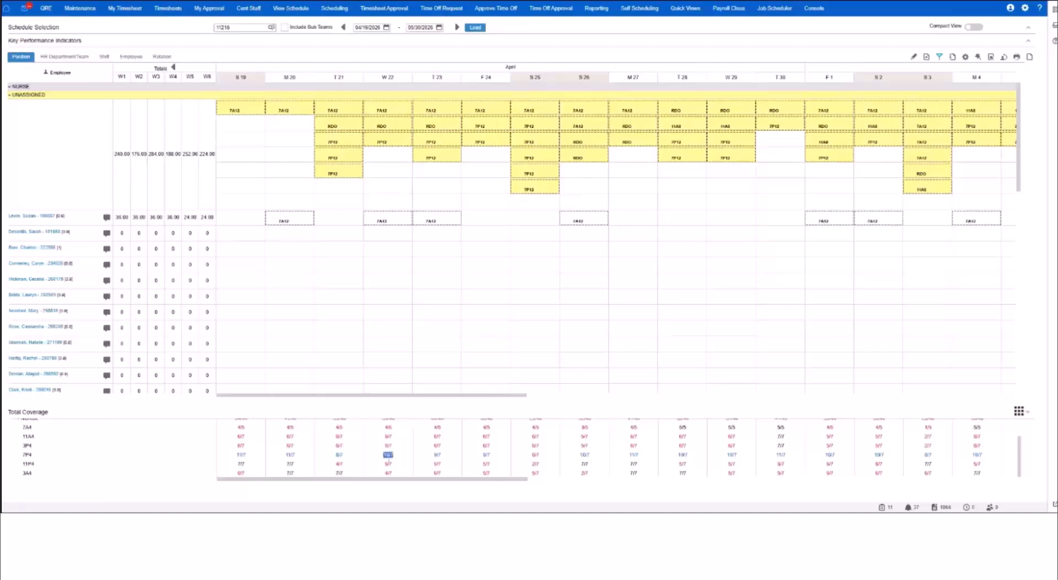